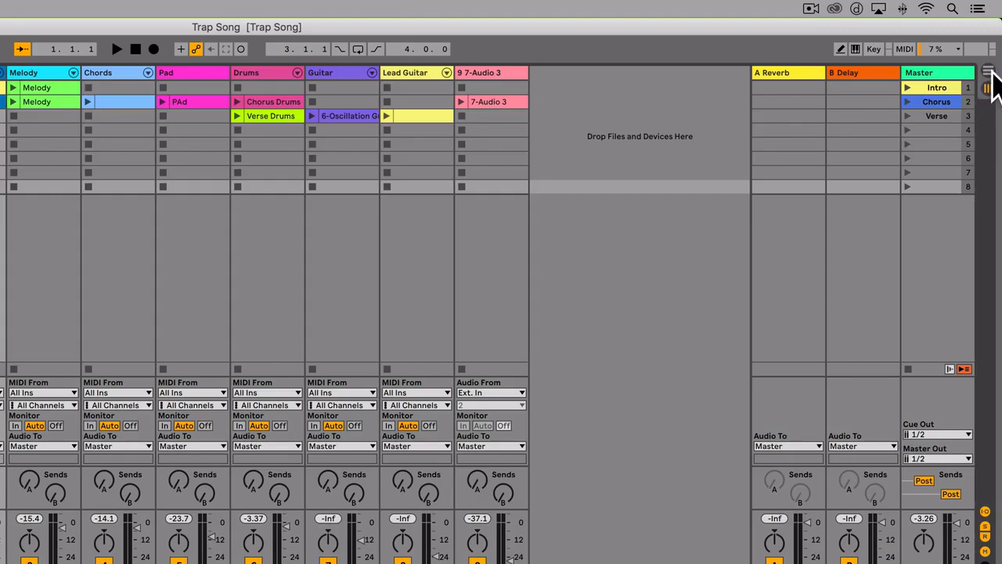
Compare the Arrangement View with the Session View by switching between them, ending in the Session View
left_click(988, 72)
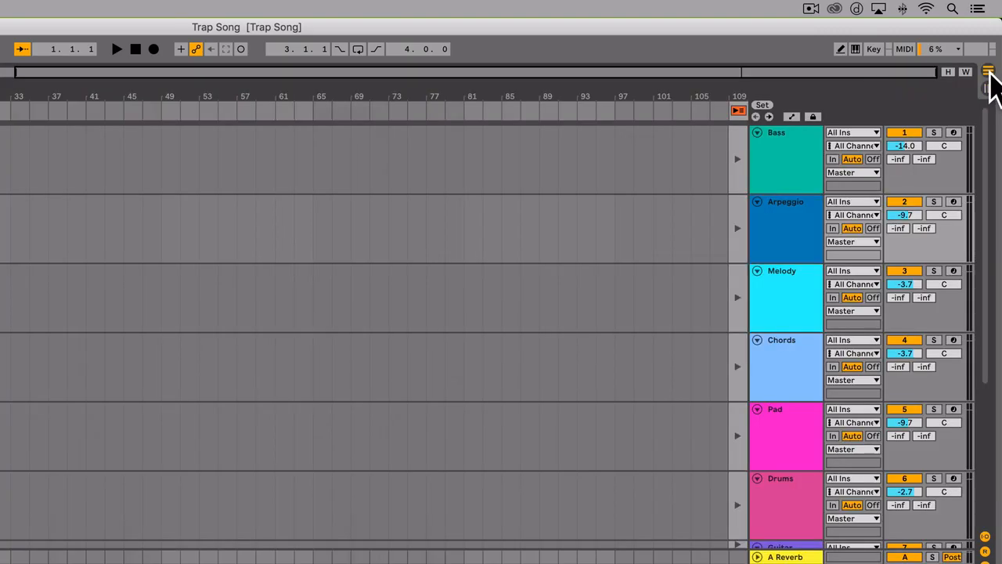
key("Tab")
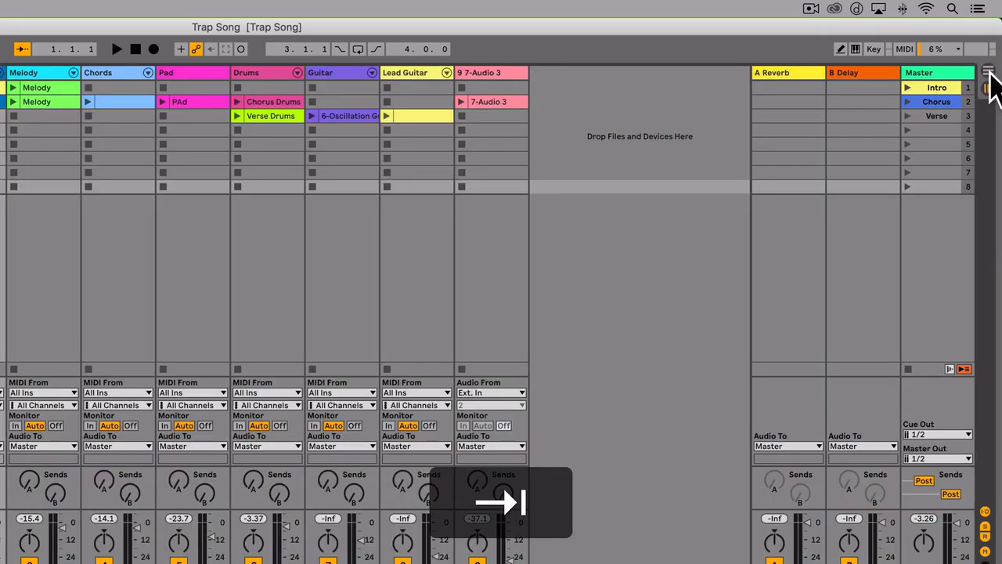
key("Tab")
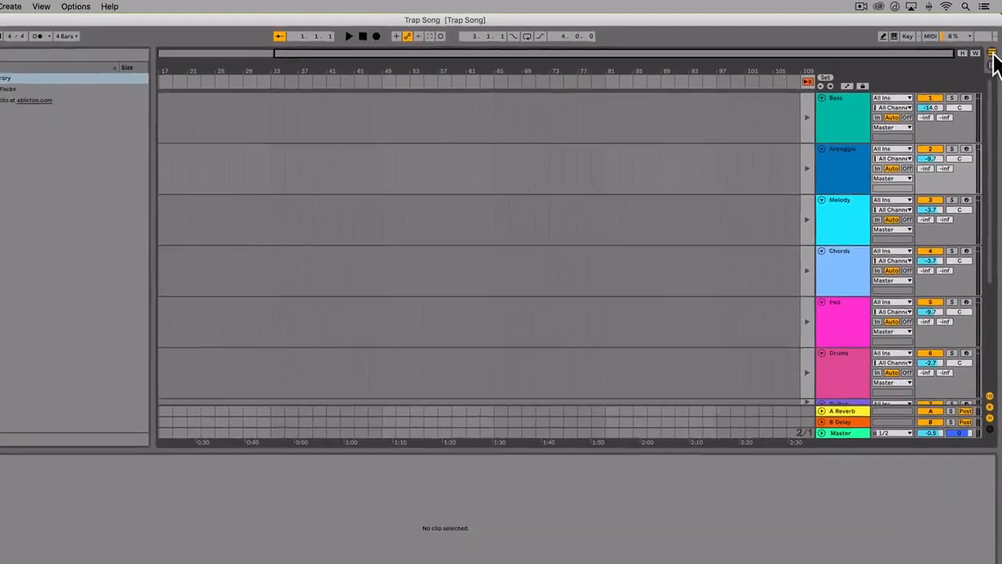
key("Tab")
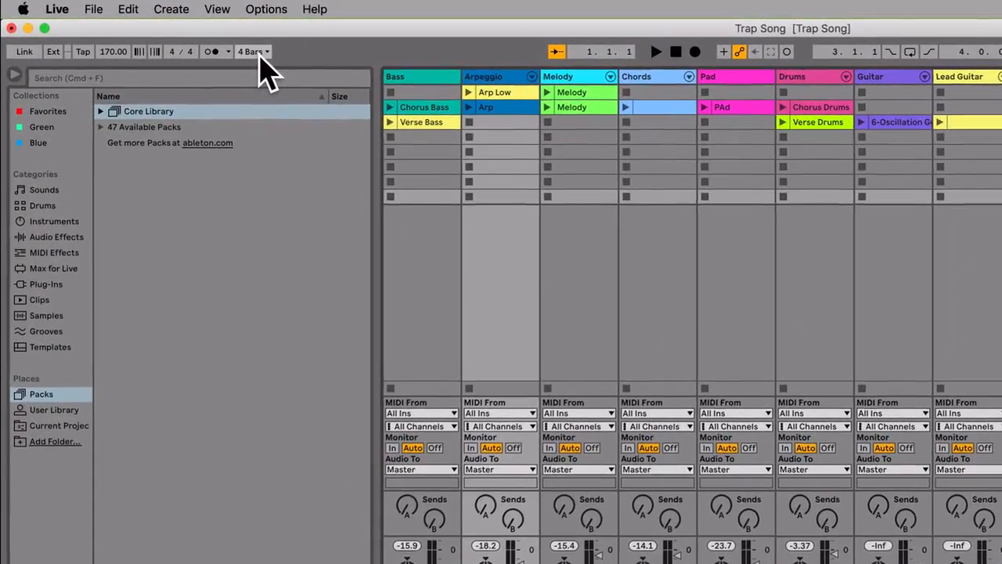
Set the global launch quantization to 4 Bars and check the metronome's count-in options
left_click(252, 52)
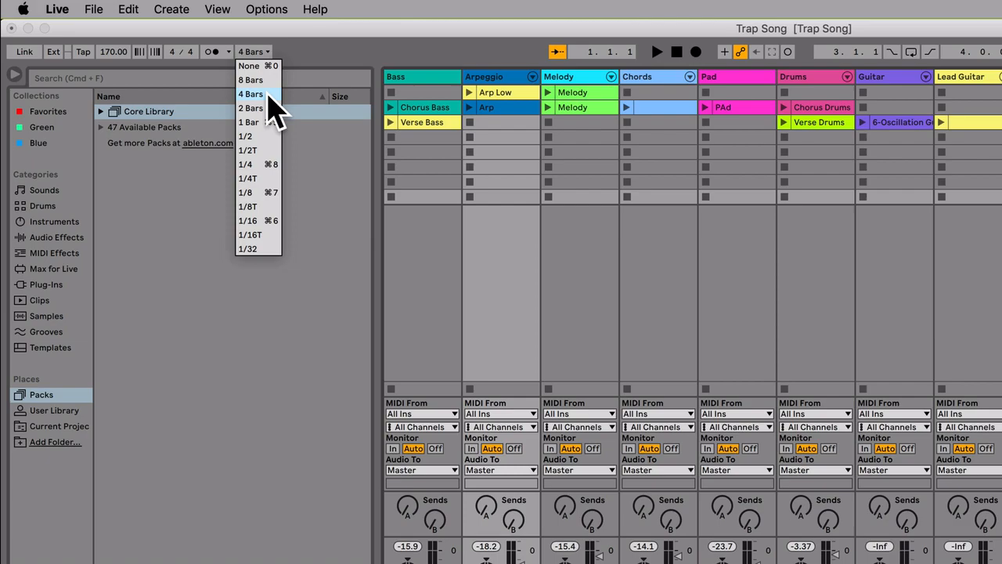
left_click(267, 95)
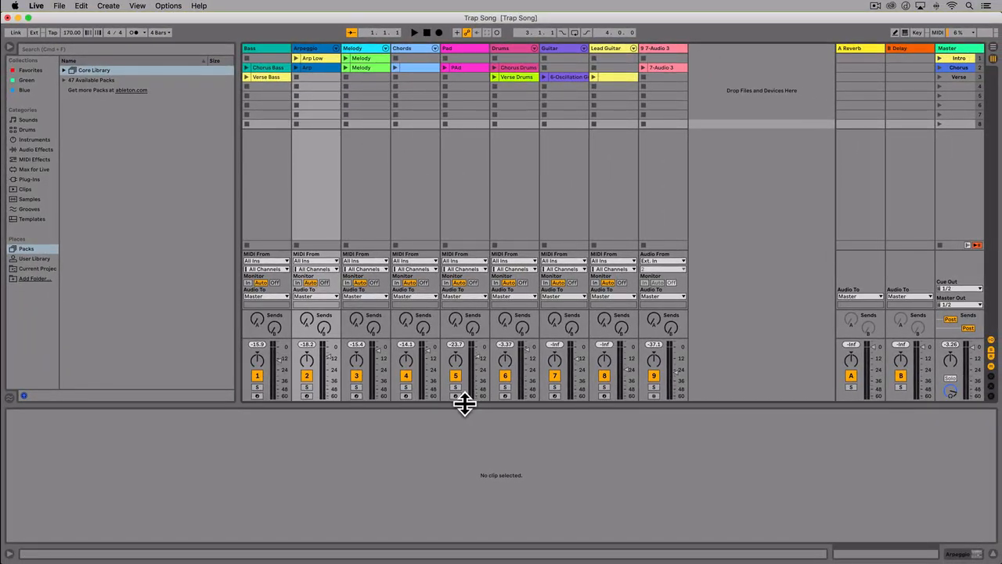
left_click(455, 396)
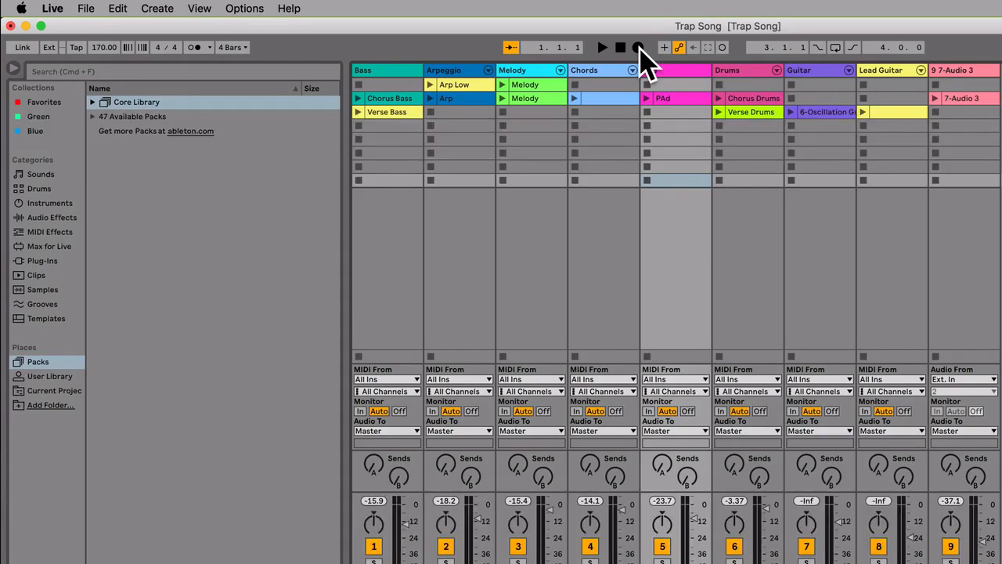
left_click(209, 48)
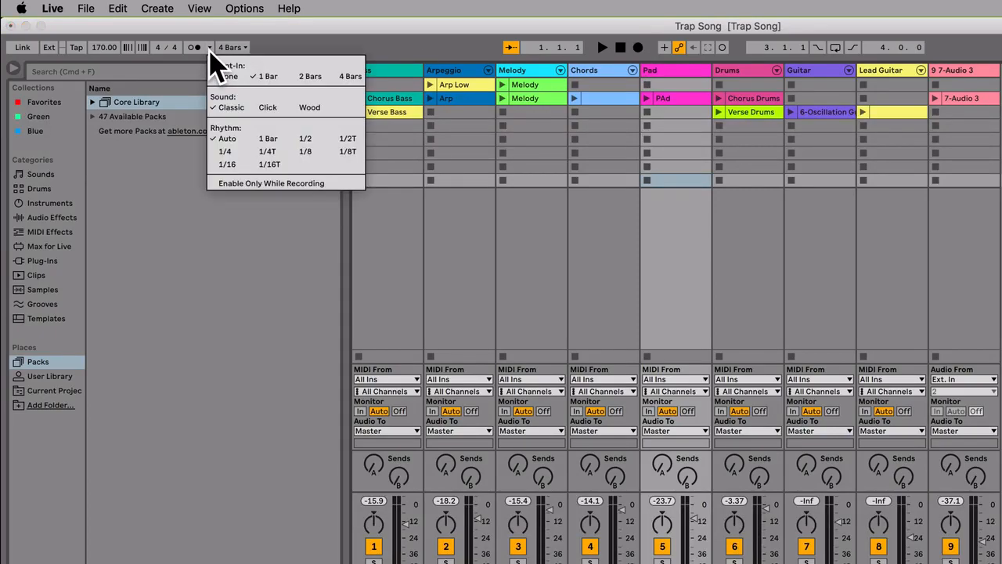
left_click(399, 40)
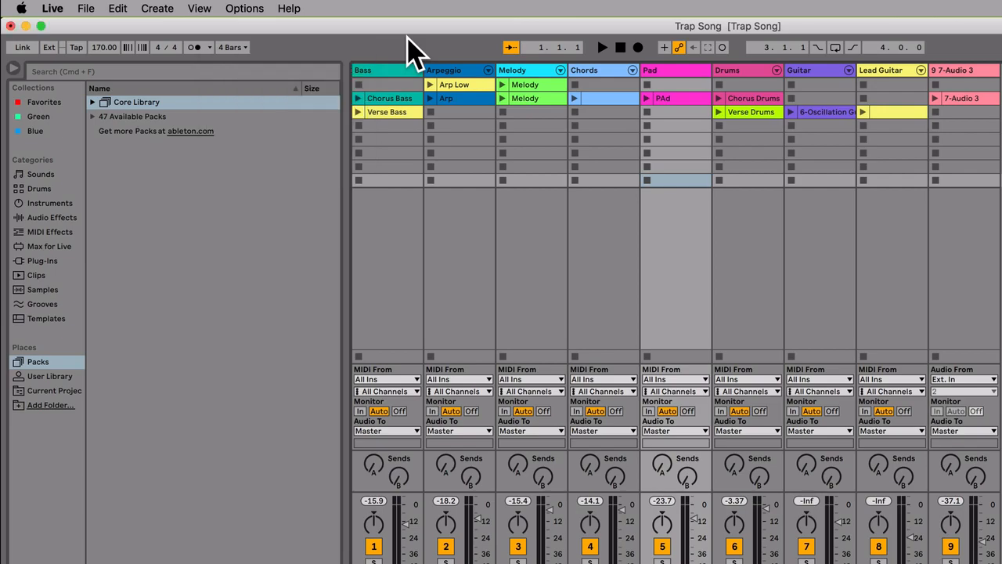
Arm Arrangement recording and begin the performance with the Arp Low clip followed by the Intro scene
left_click(637, 48, "shift")
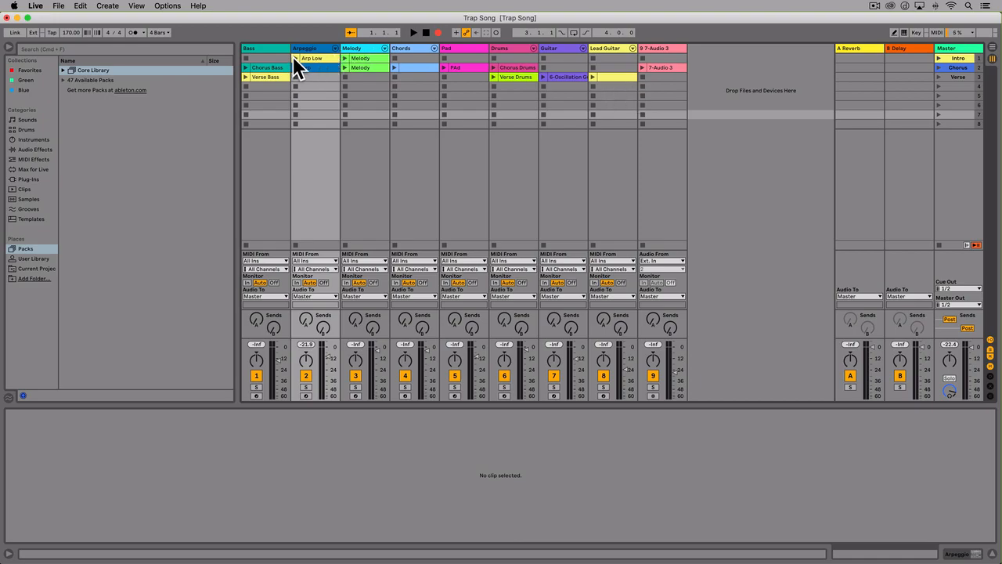
left_click(294, 57)
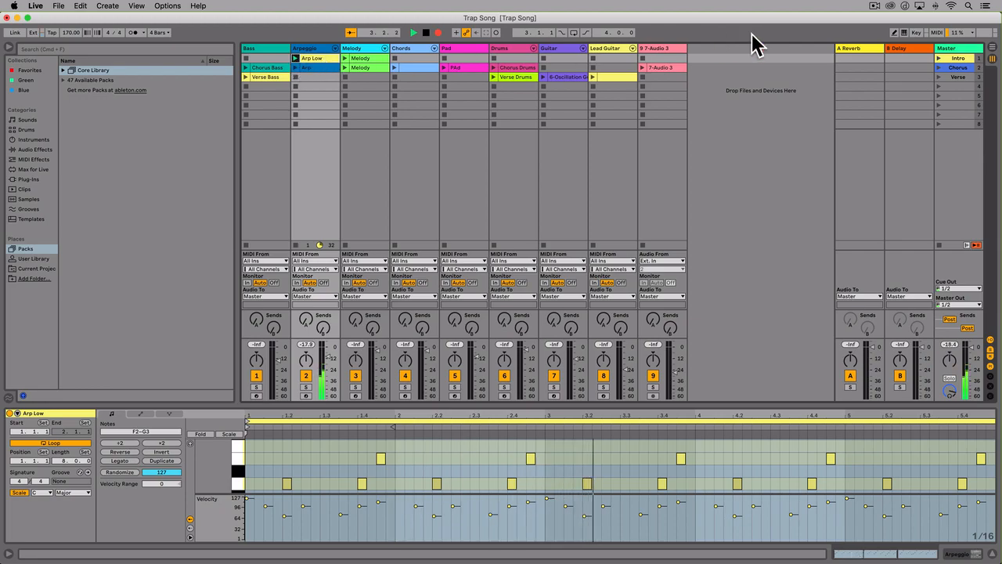
left_click(937, 58)
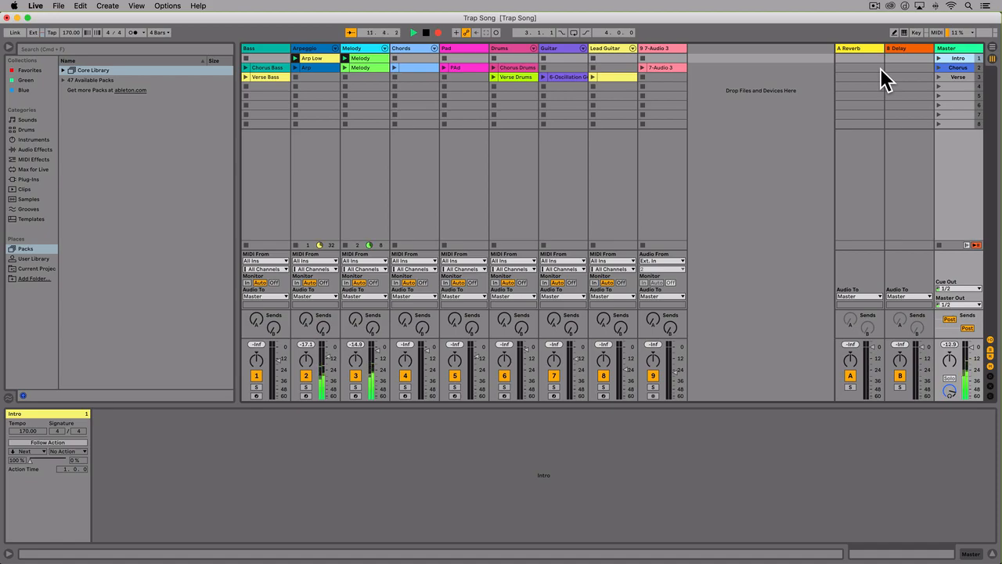
Continue recording the performance by launching the Chorus scene, the Verse scene and the Chorus scene again in sequence
left_click(938, 68)
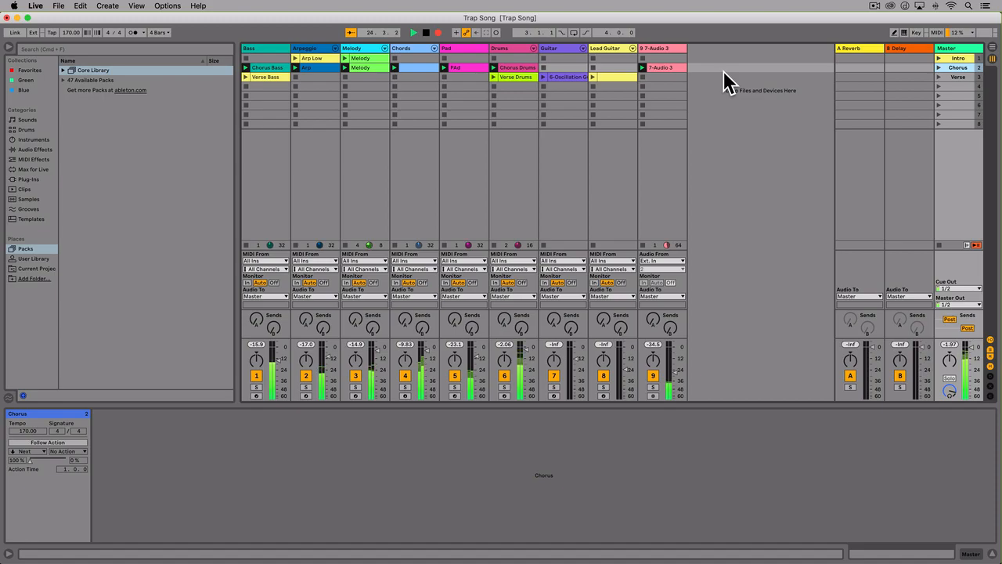
left_click(938, 76)
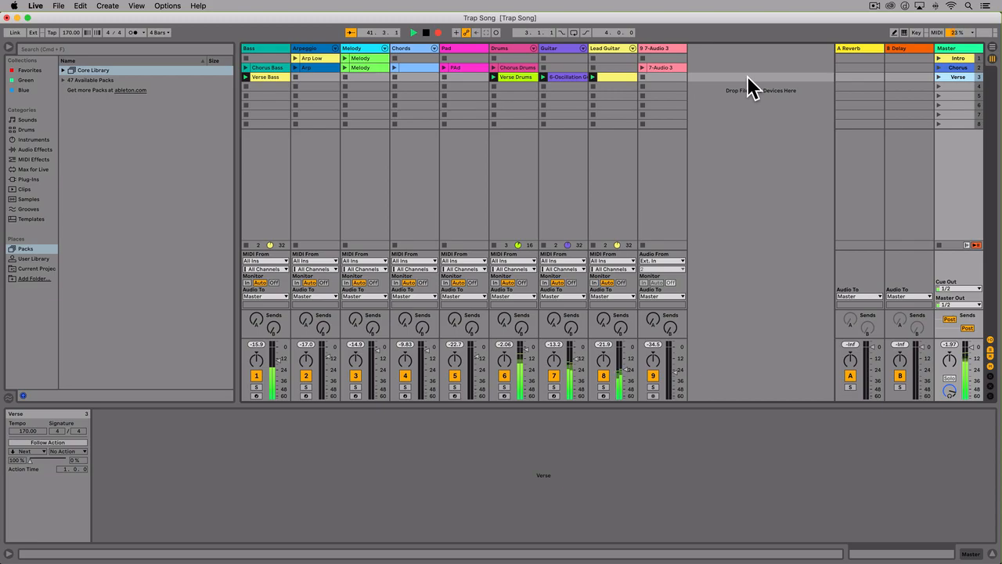
left_click(938, 66)
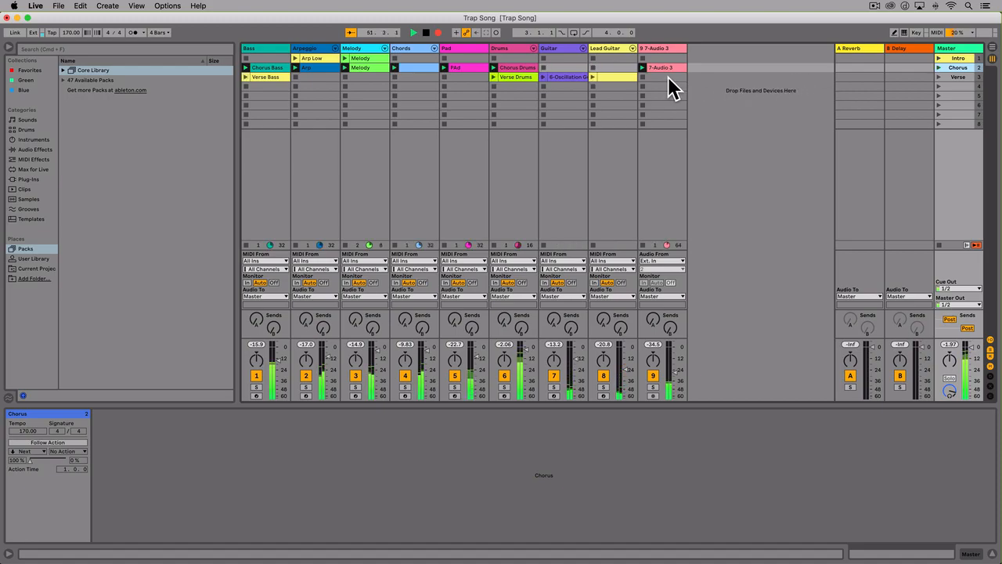
Add the Lead Guitar clip over the second chorus, finish with the Intro scene, and stop all clips and the recording
left_click(592, 77)
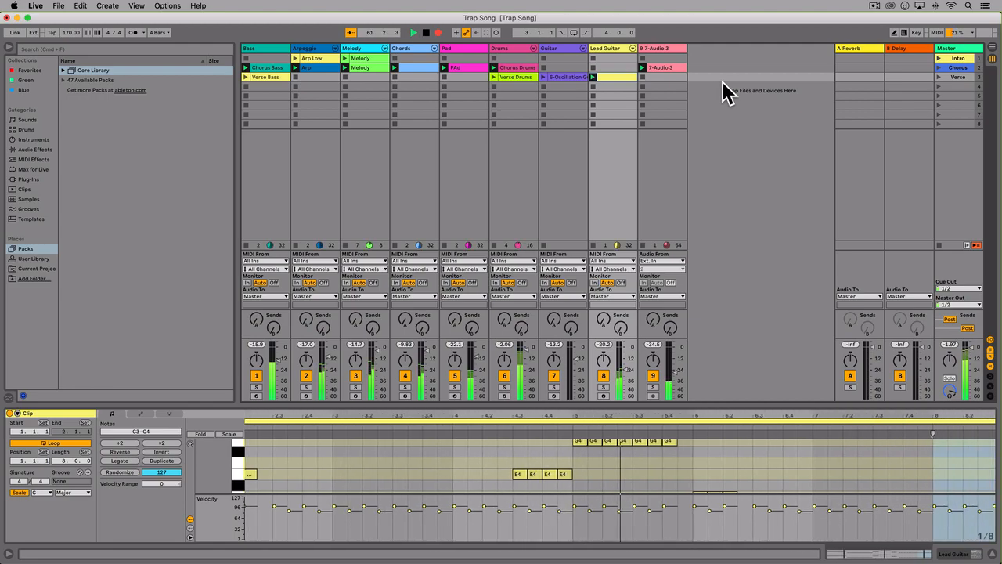
left_click(937, 58)
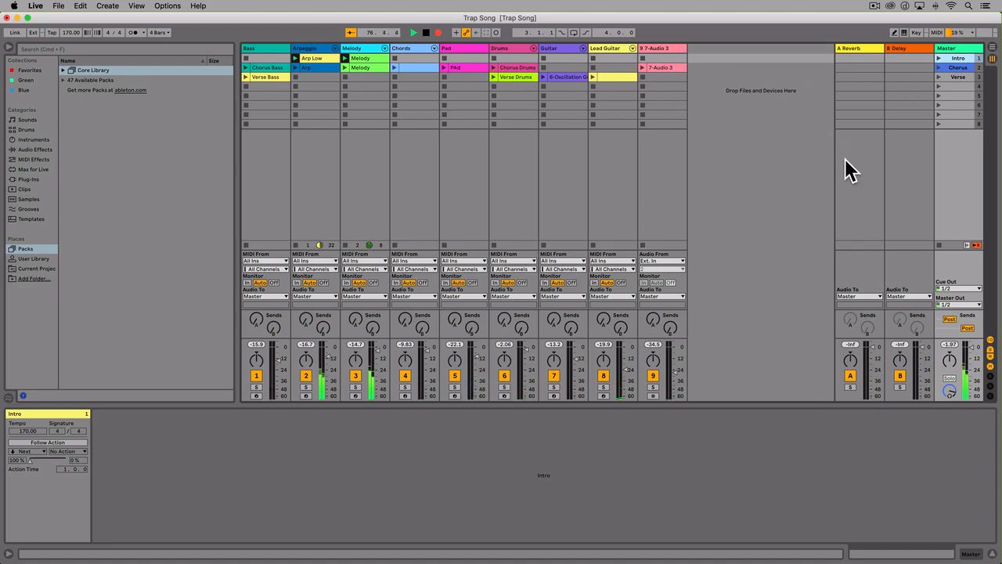
left_click(940, 245)
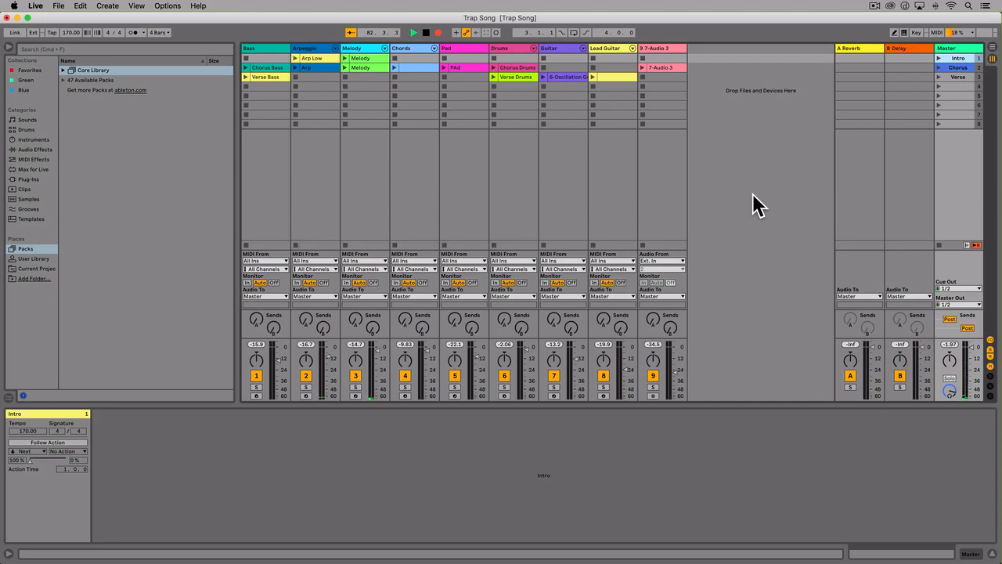
key("space")
Review the recorded clips on all tracks in the Arrangement View and reset the playback position to the song start
key("Tab")
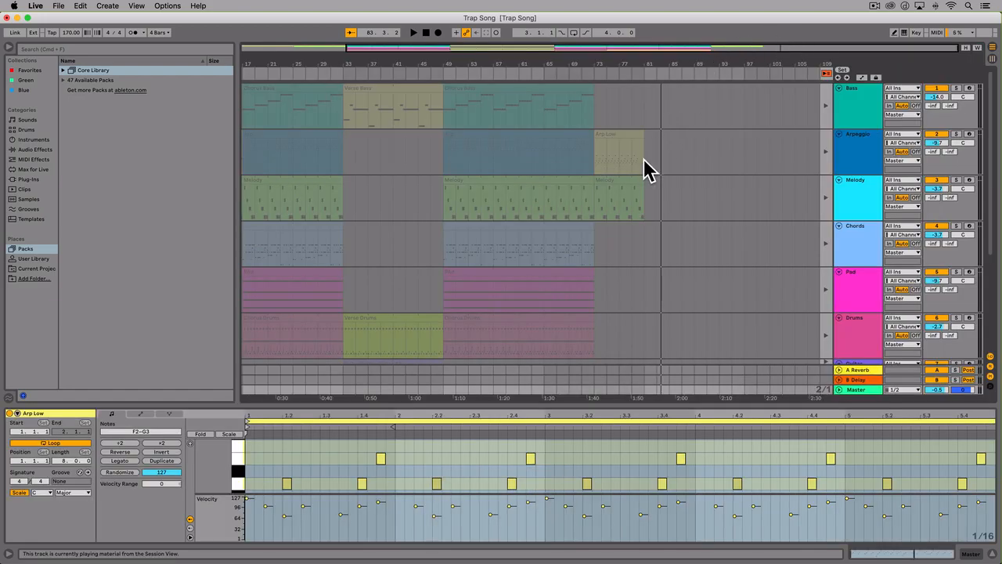
scroll(643, 158, "down", 2)
scroll(643, 158, "left", 3)
scroll(643, 165, "down", 5)
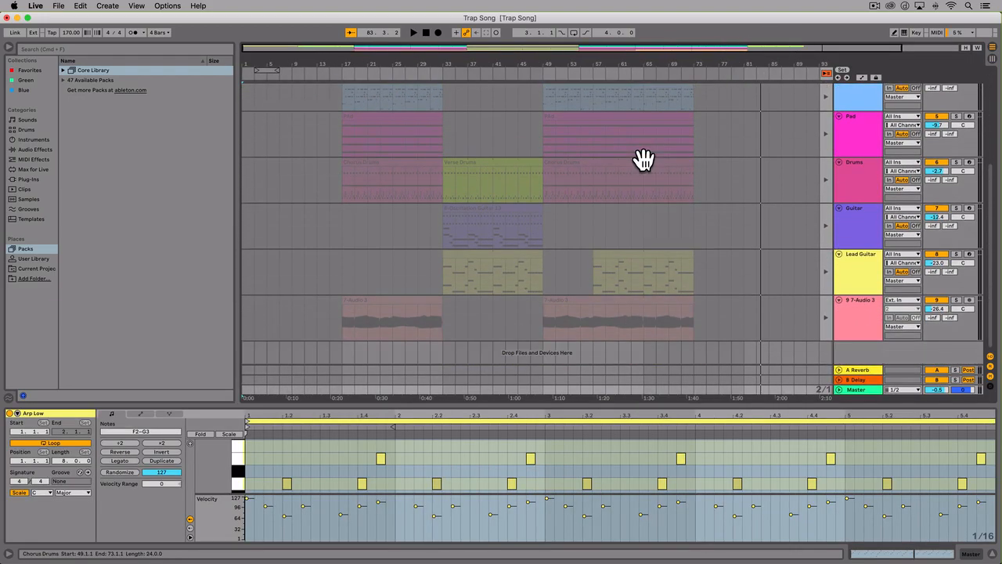
left_click(427, 32)
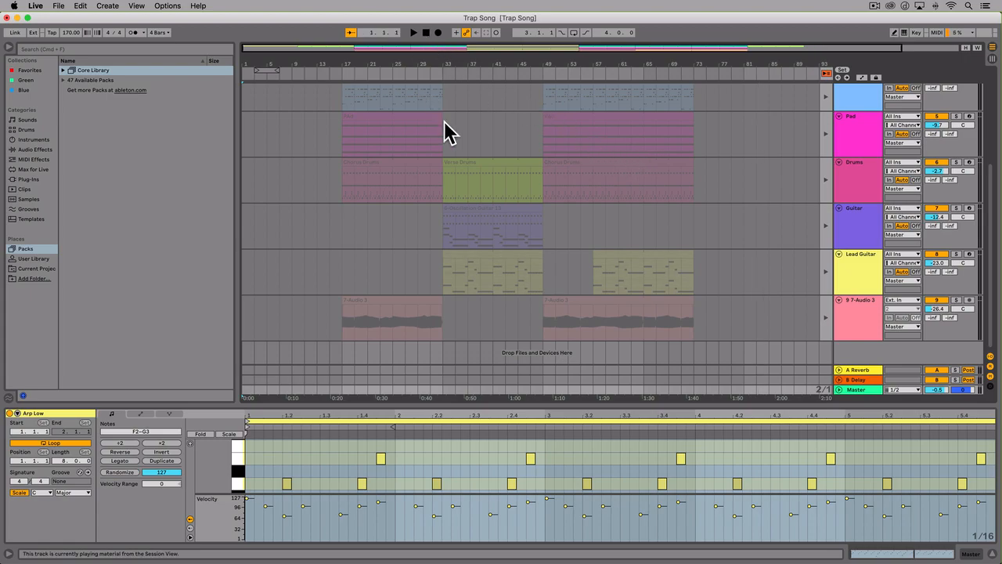
scroll(447, 138, "up", 5)
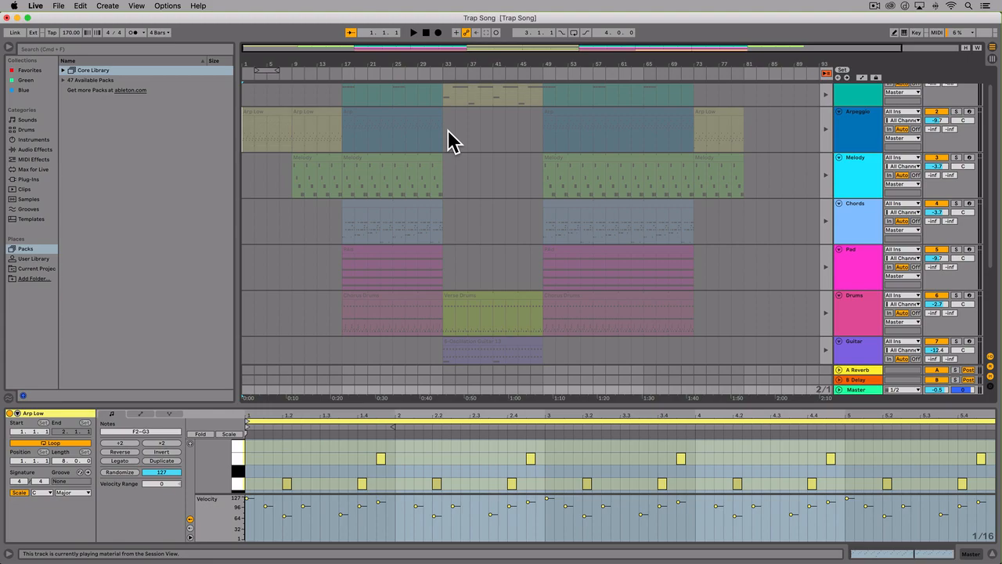
Return all tracks from Session clips to Arrangement playback and play the recorded song from the start
key("space")
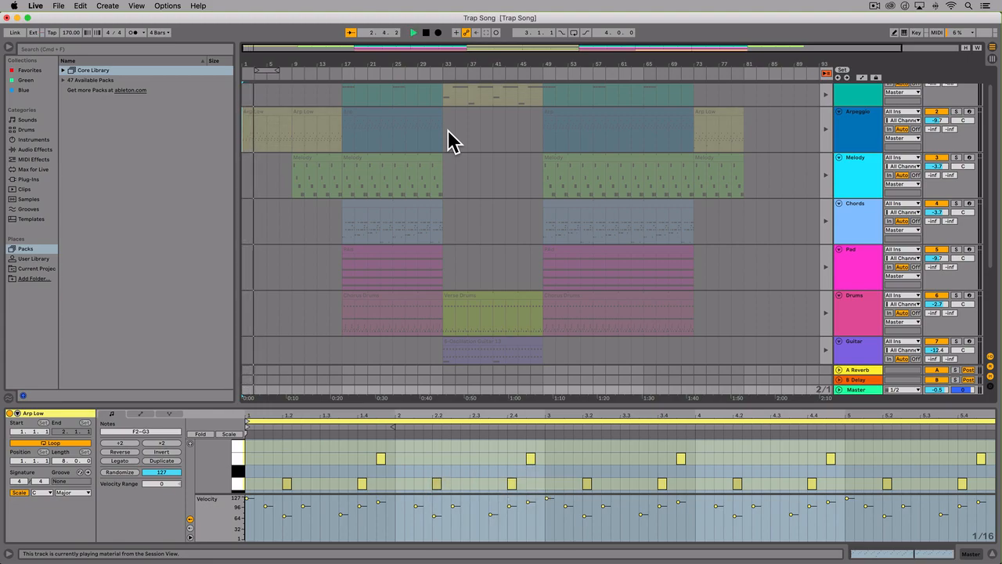
key("space")
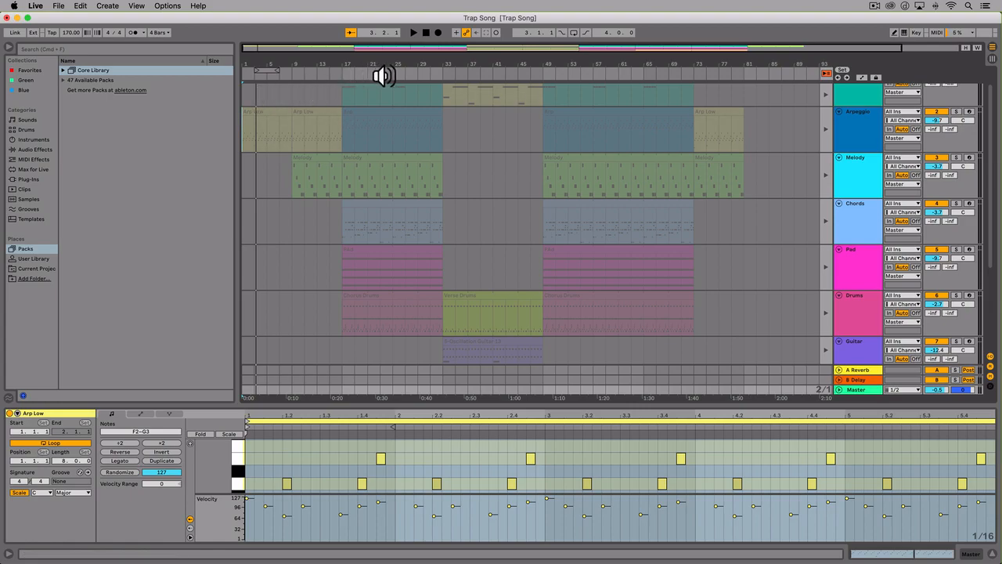
left_click(825, 73)
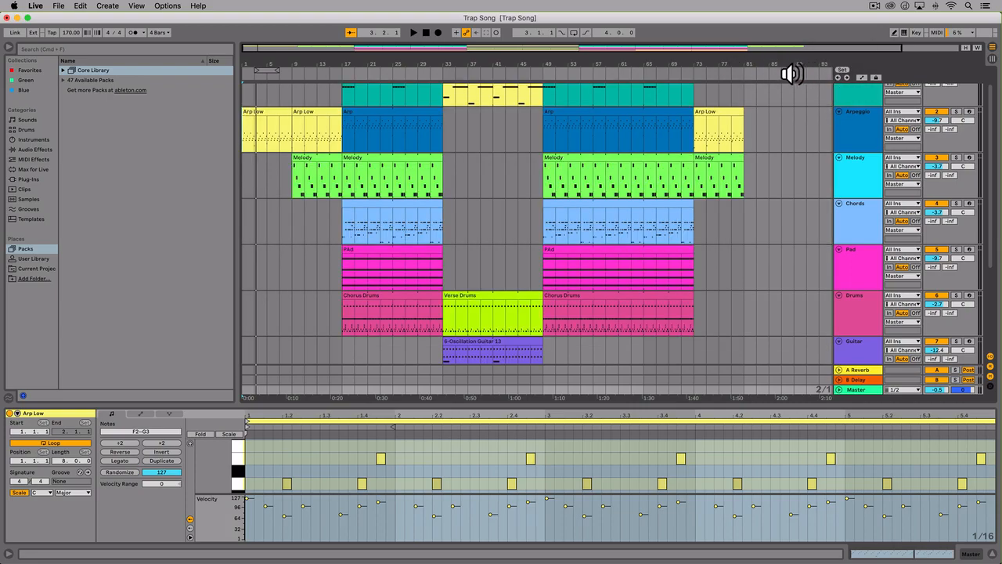
key("space")
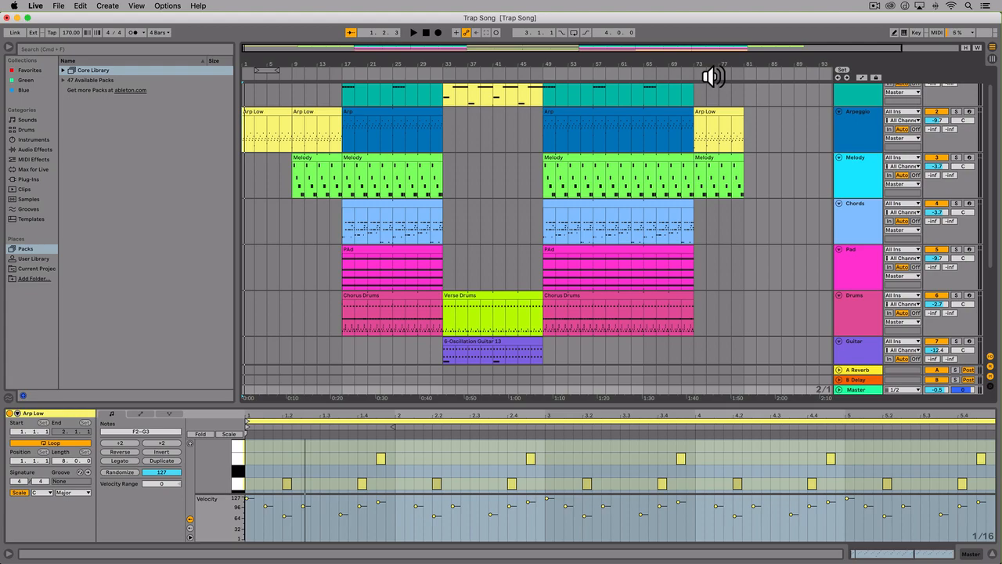
key("space")
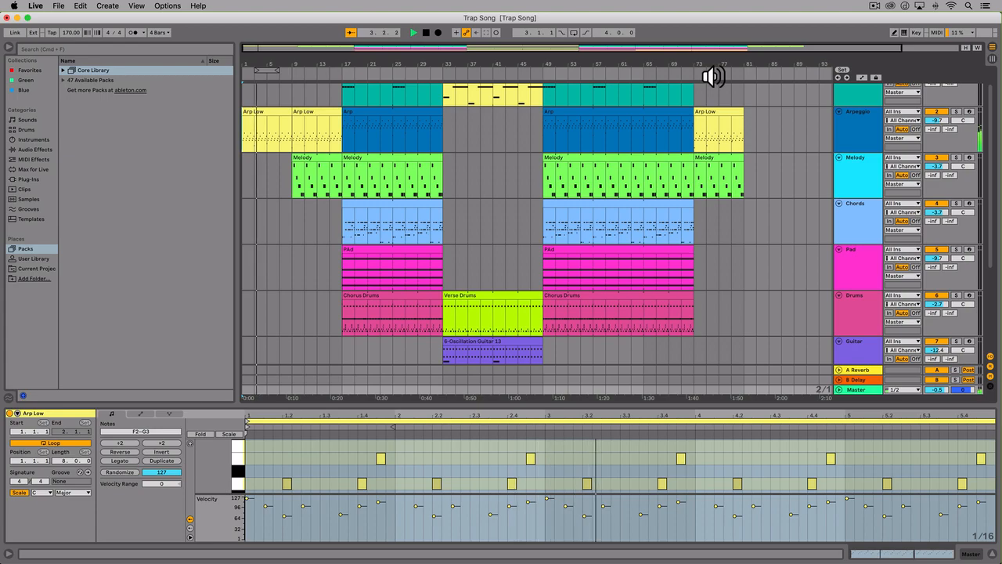
Play the recorded arrangement from a point inside the first chorus and from a point inside the verse
left_click(348, 90)
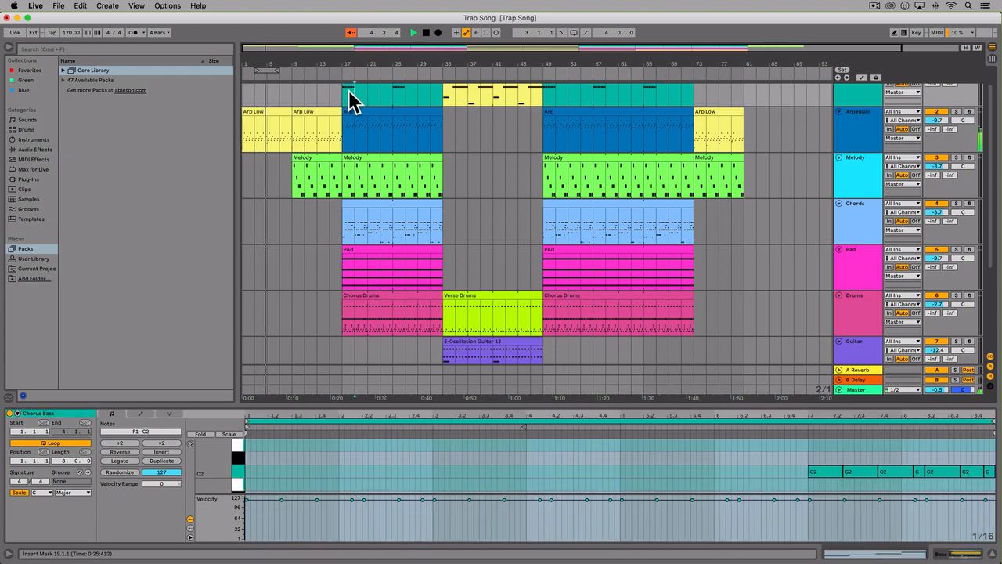
key("space")
key("space")
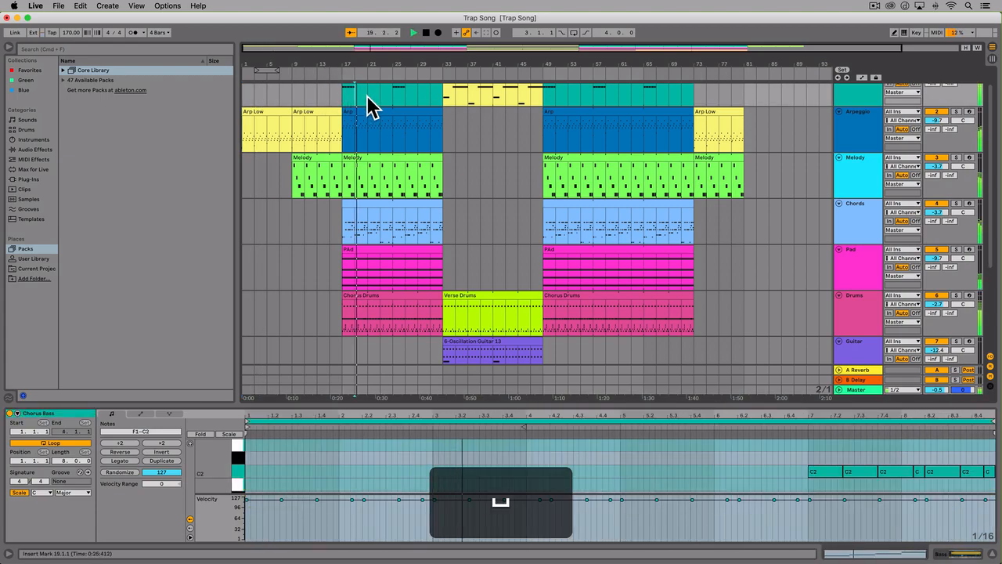
left_click(492, 95)
key("space")
key("space")
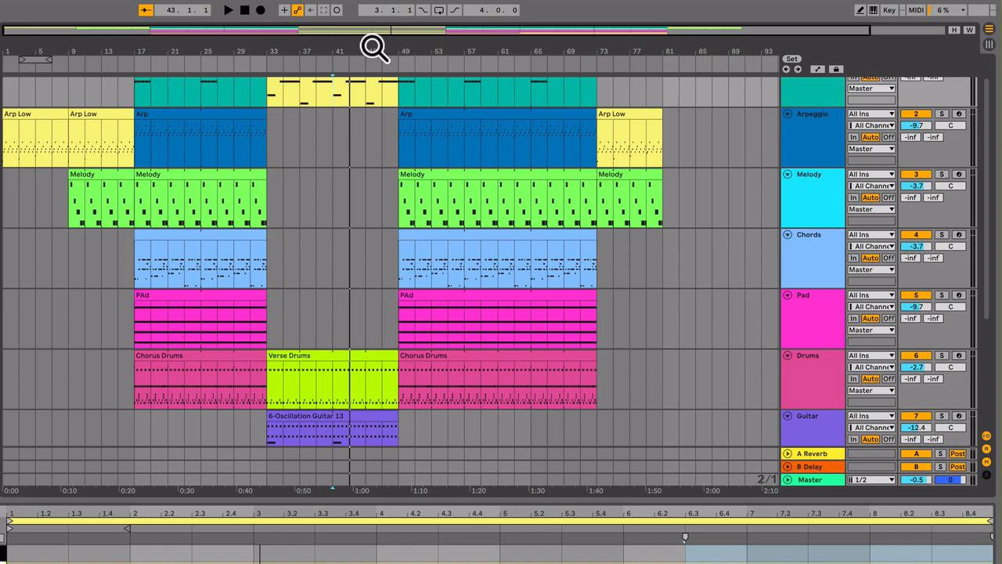
Zoom the arrangement timeline in and out around the verse, and switch to the Session View and back
mouse_move(374, 48)
left_mouse_down()
mouse_move(374, 118)
mouse_move(375, 48)
left_mouse_up()
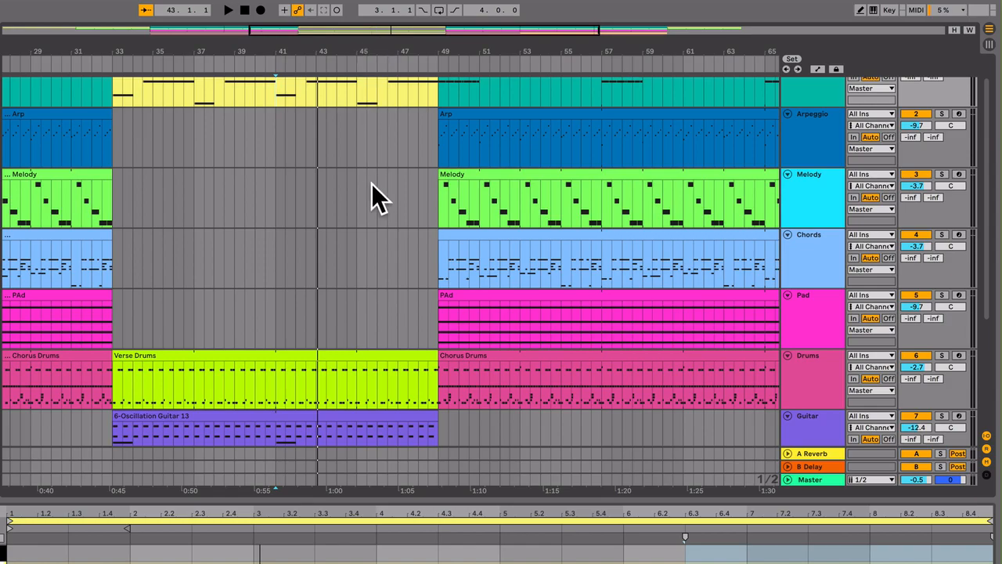
key("minus")
key("minus")
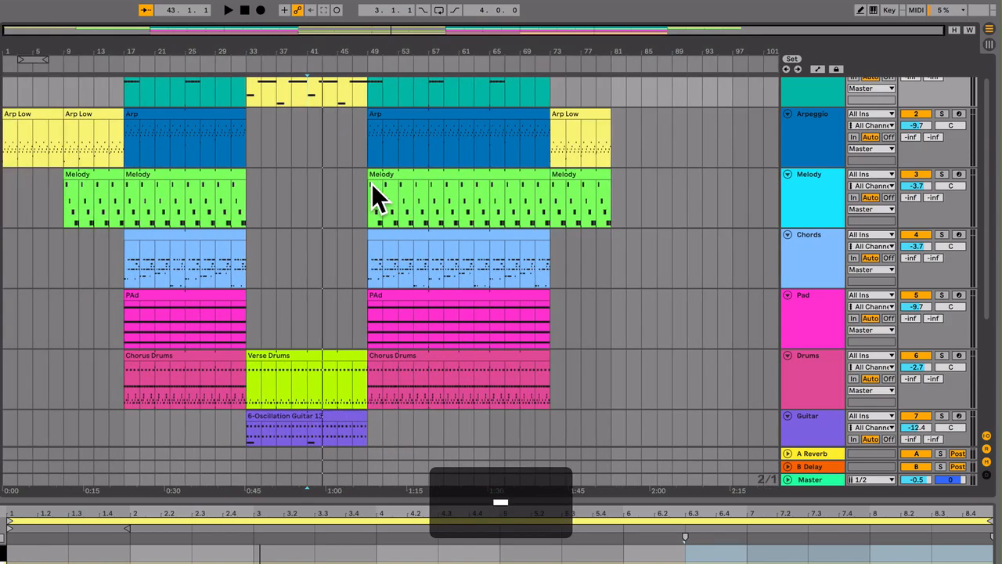
key("equal")
key("equal")
key("equal")
key("equal")
key("minus")
key("minus")
key("minus")
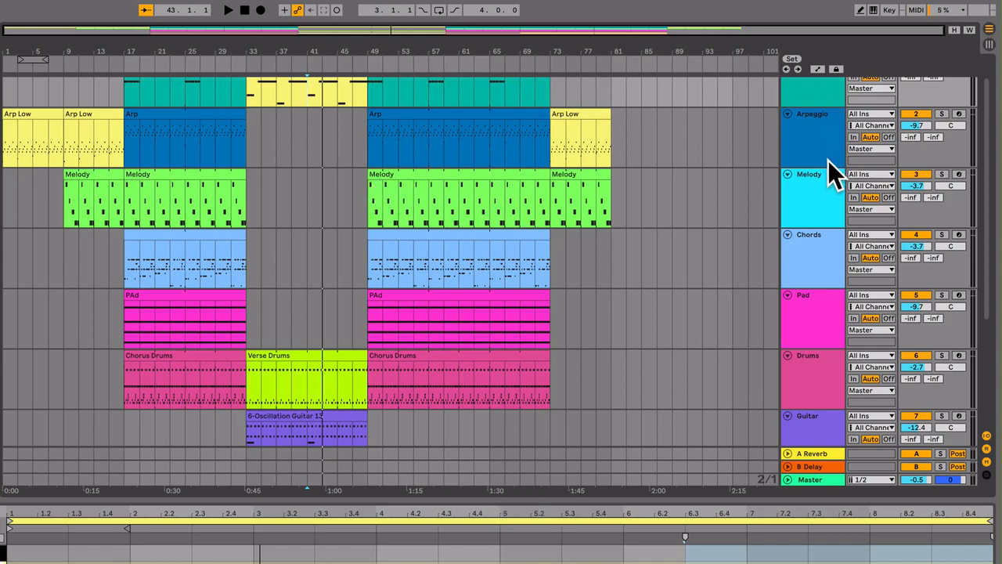
left_click(987, 44)
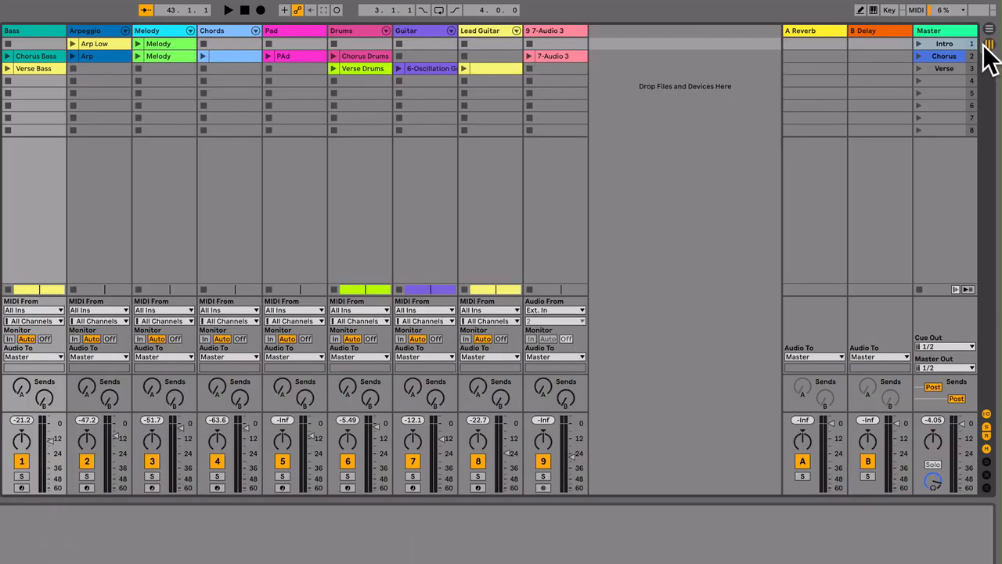
left_click(987, 35)
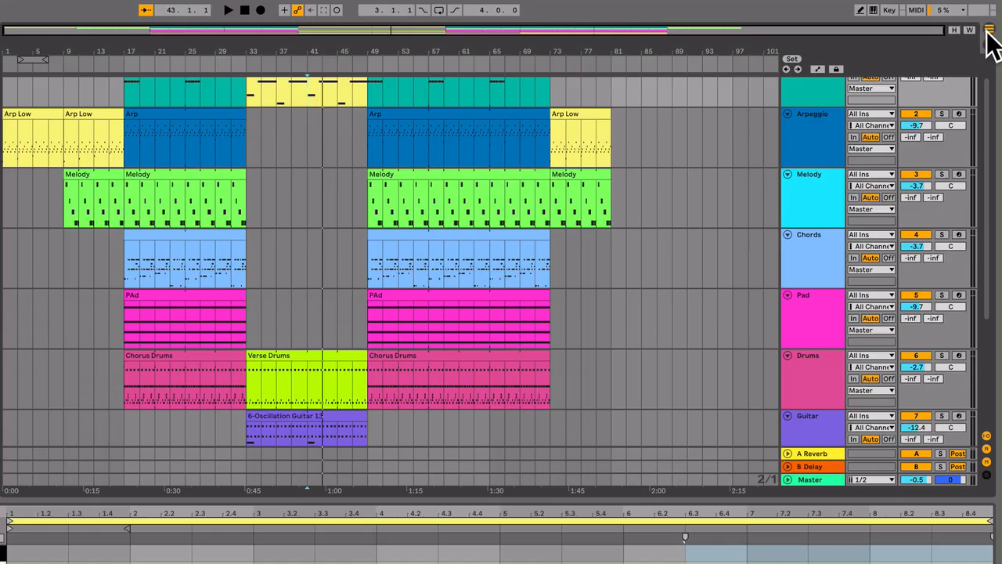
Switch to the Session View and launch the Chorus scene so its clips take over from the arrangement
left_click(987, 33)
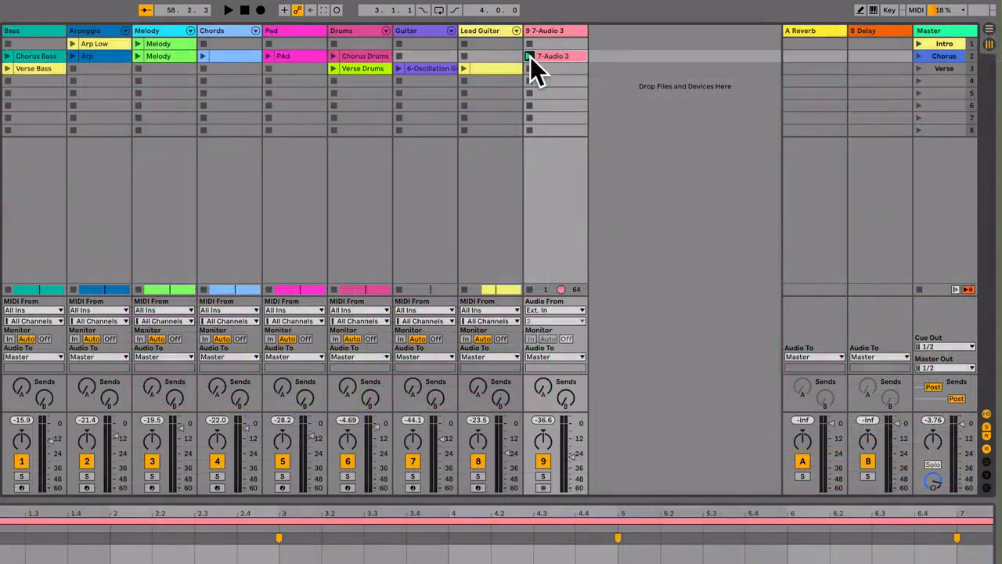
left_click(918, 57)
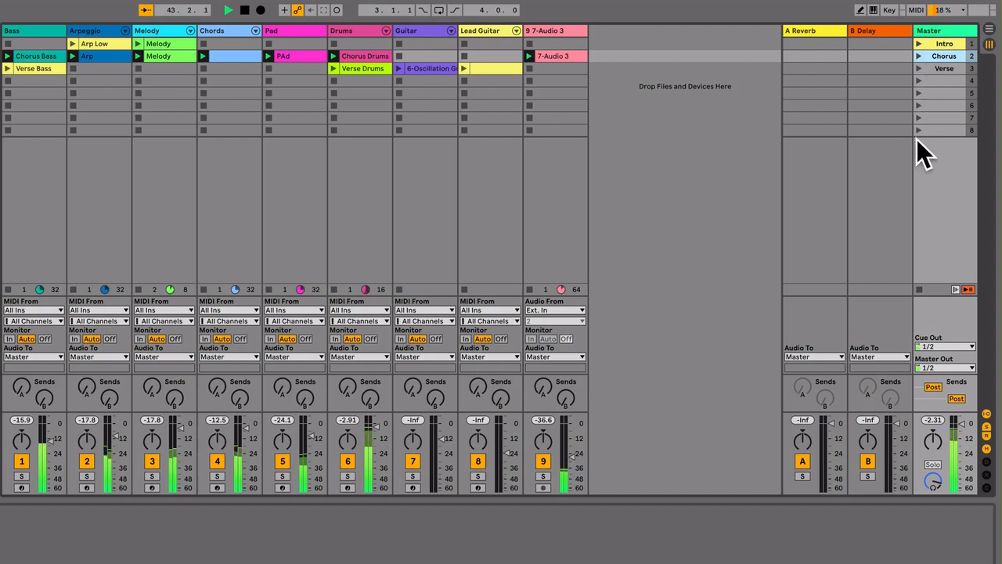
left_click(918, 288)
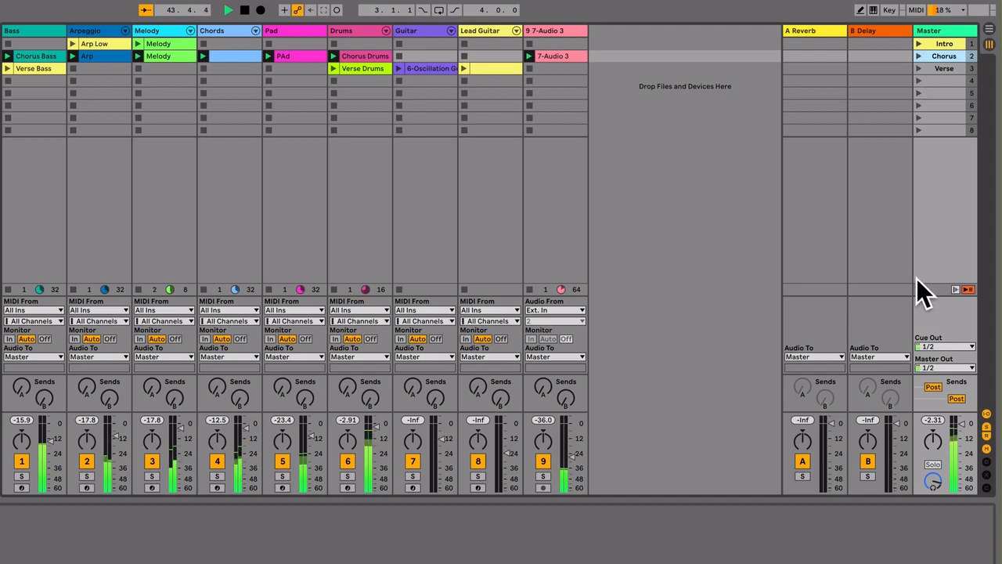
Show the Arrangement View and audition playback from a point in the verse and from a point in the first chorus
left_click(987, 31)
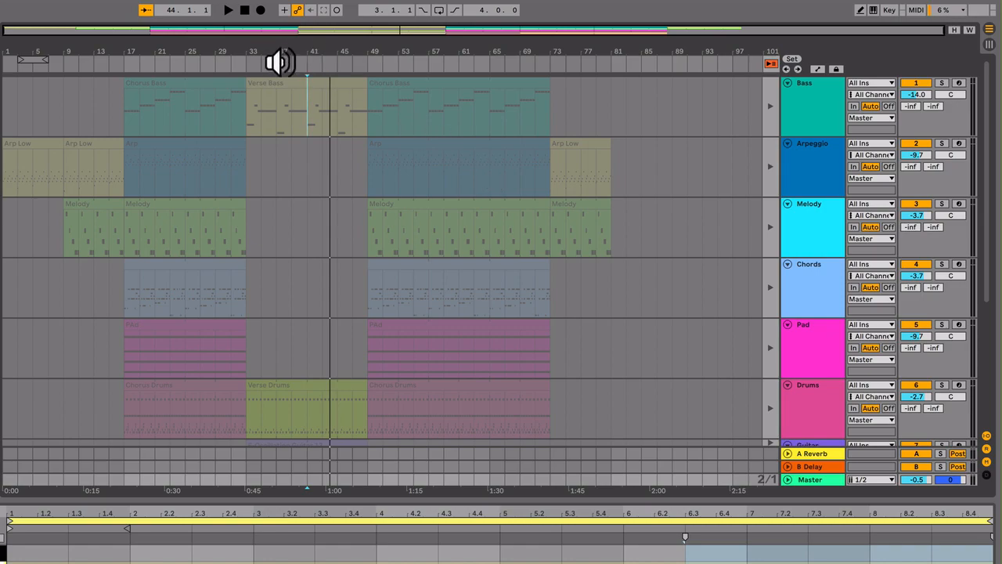
left_click(278, 65)
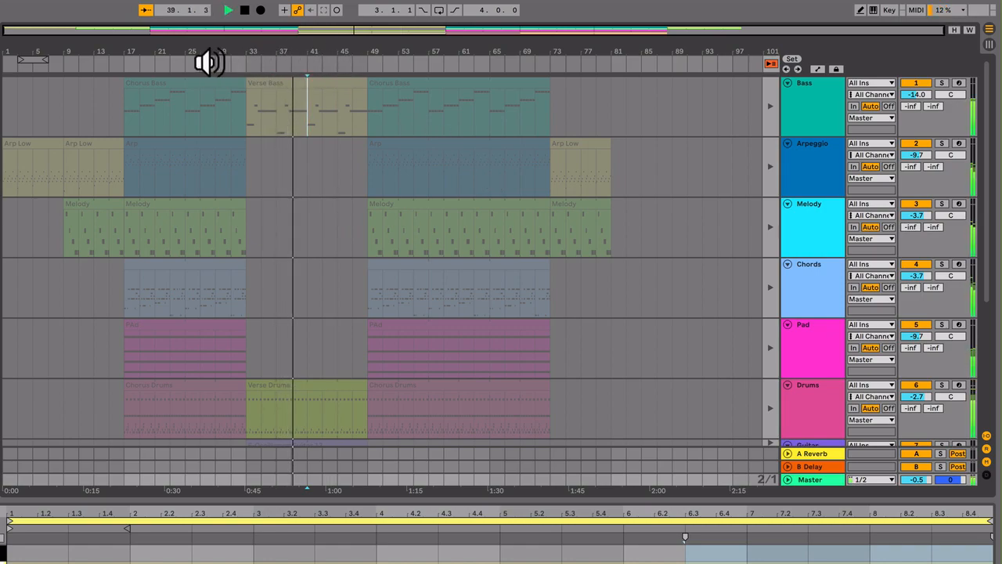
key("space")
left_click(189, 63)
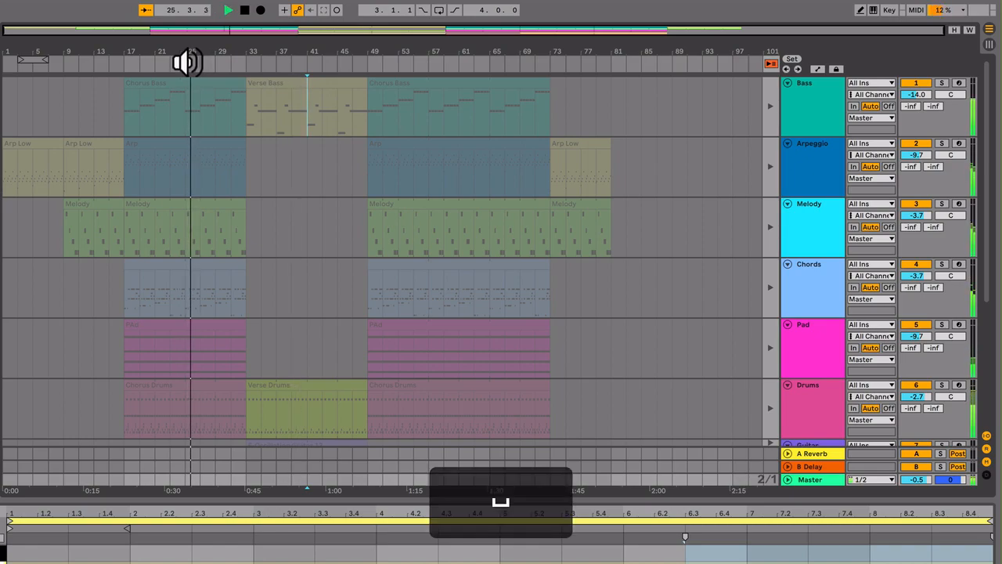
key("space")
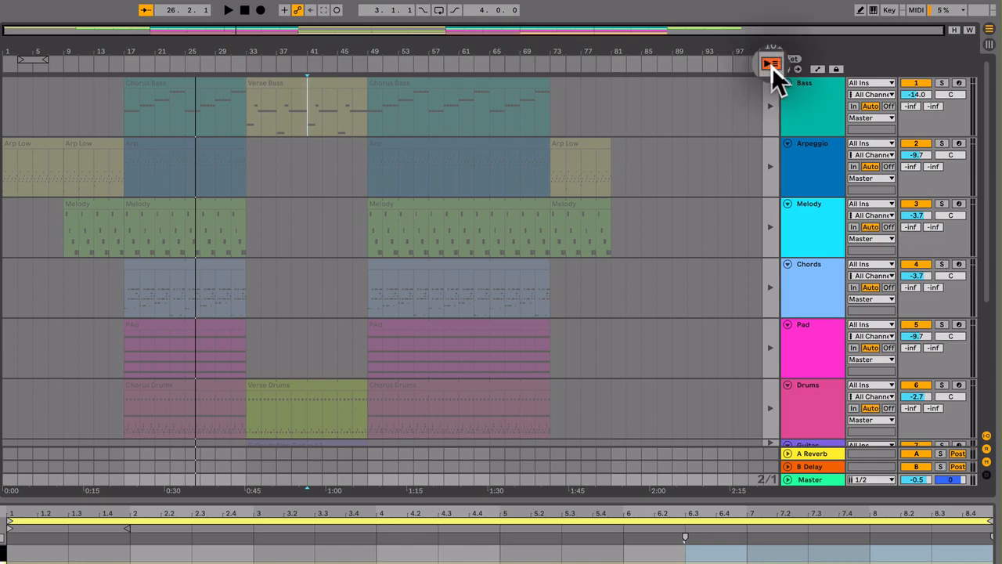
Return all tracks to Arrangement playback from the Session View and show the Arrangement View again
left_click(988, 45)
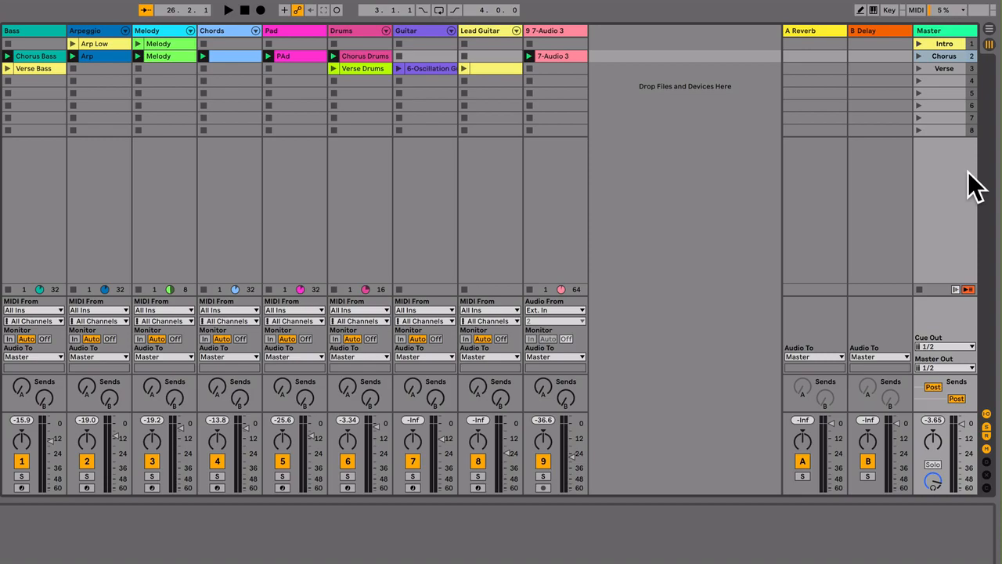
left_click(969, 290)
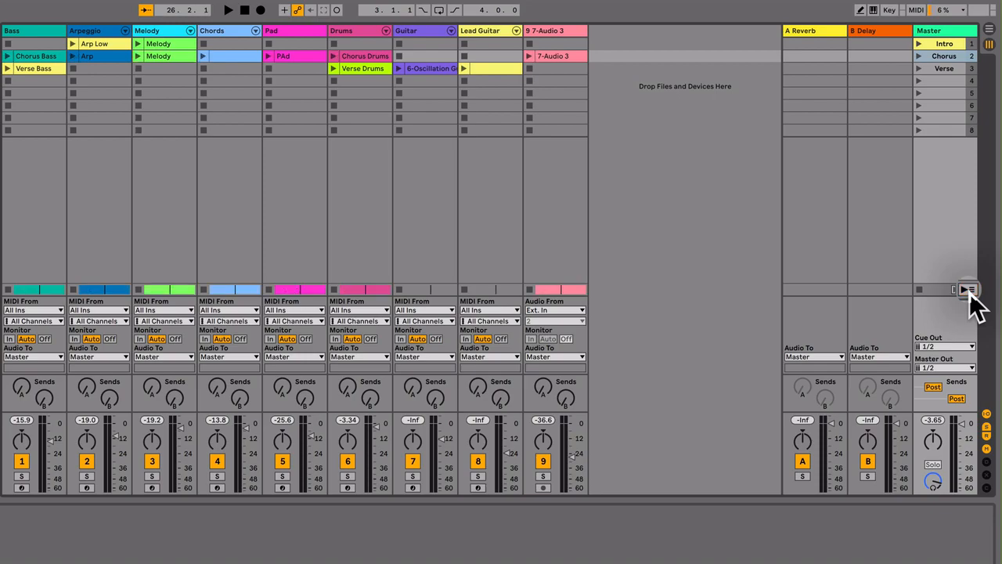
left_click(989, 29)
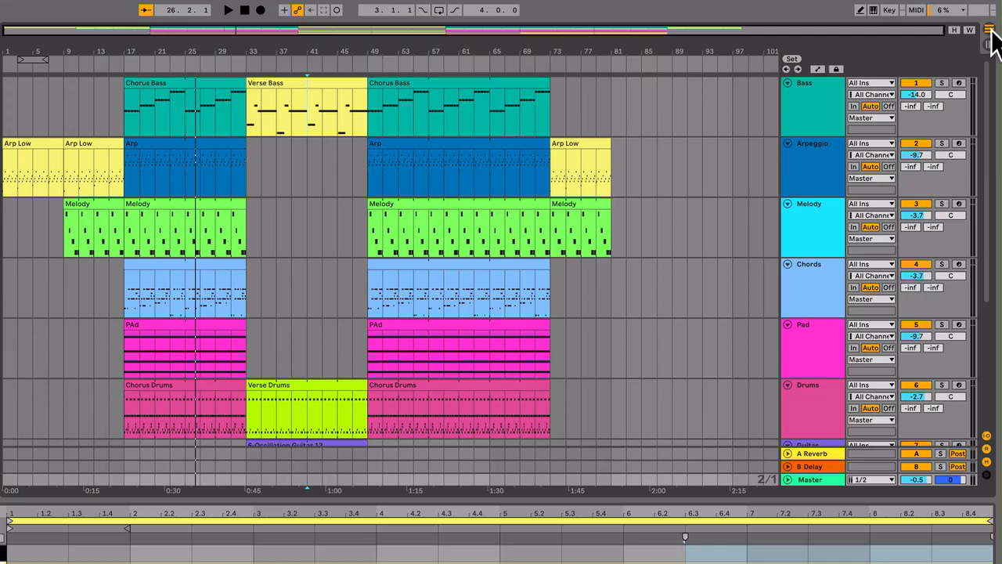
Play the recorded arrangement from within the verse, stop it, and reset the playback position to the song start
key("space")
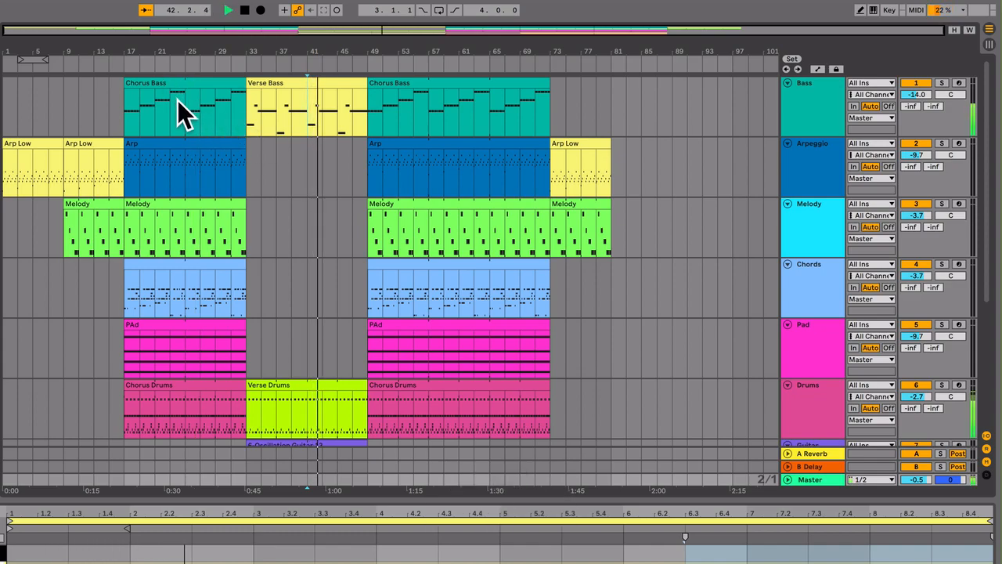
key("space")
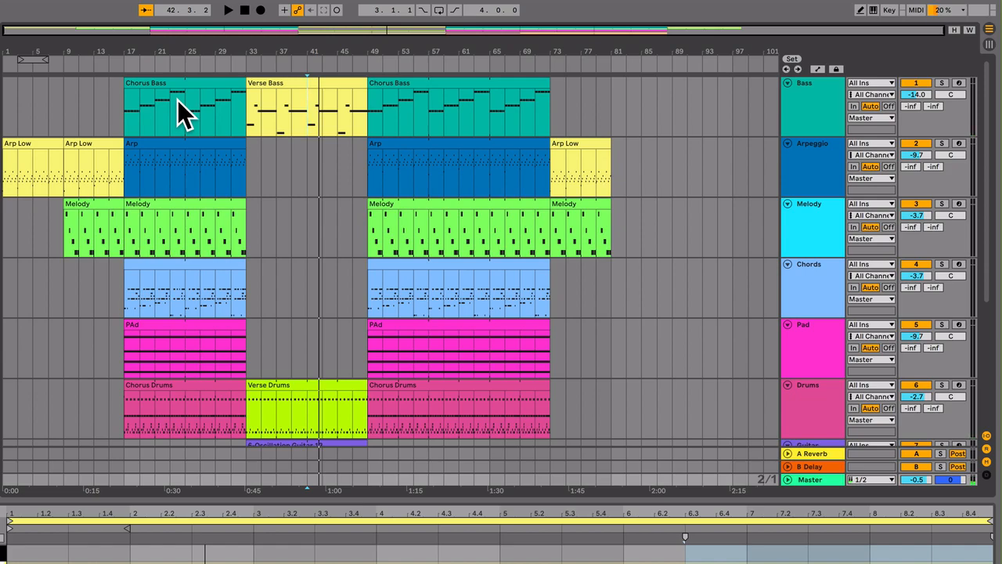
left_click(243, 10)
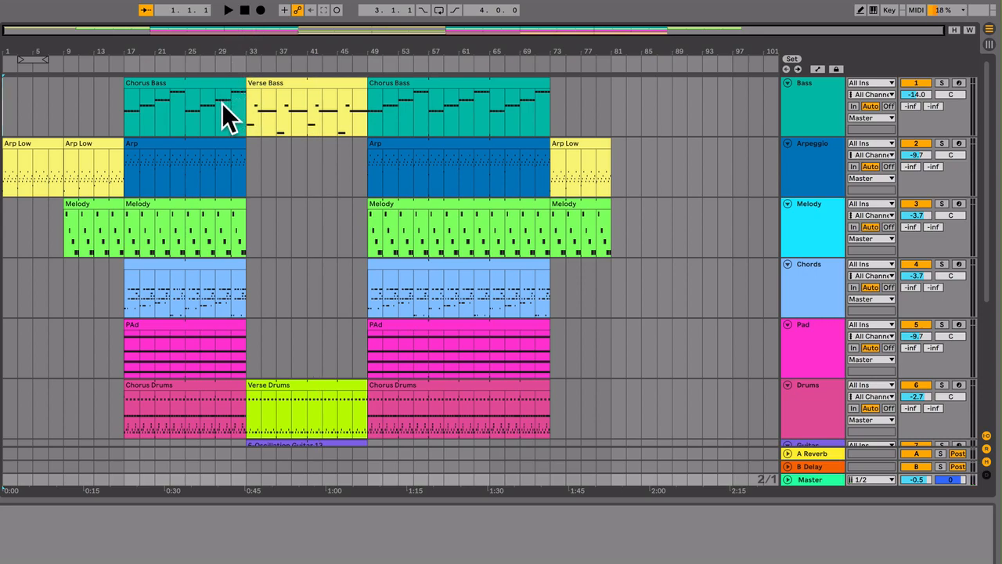
Play the arrangement briefly from bar 55 in the second chorus and stop it
left_click(413, 101)
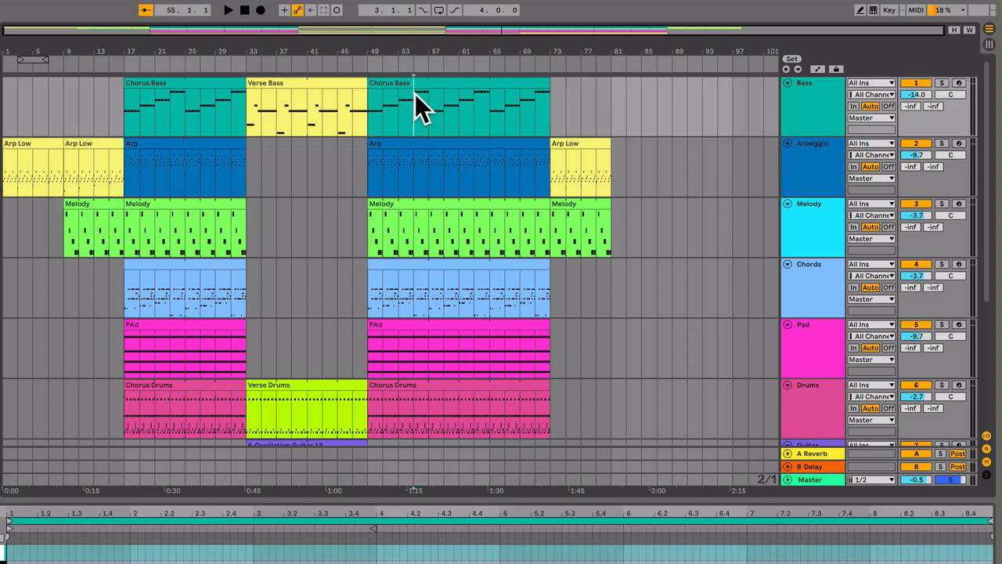
key("space")
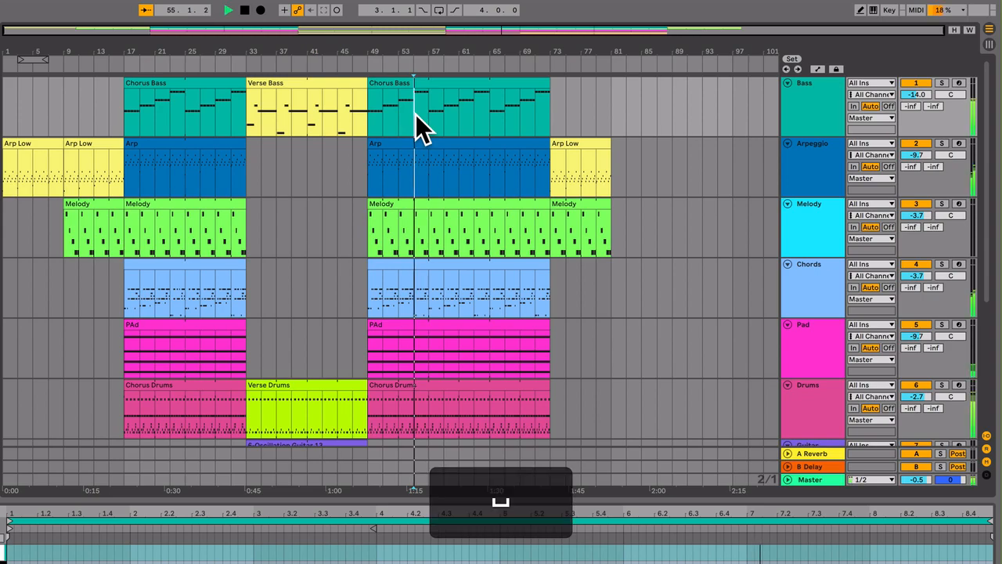
key("space")
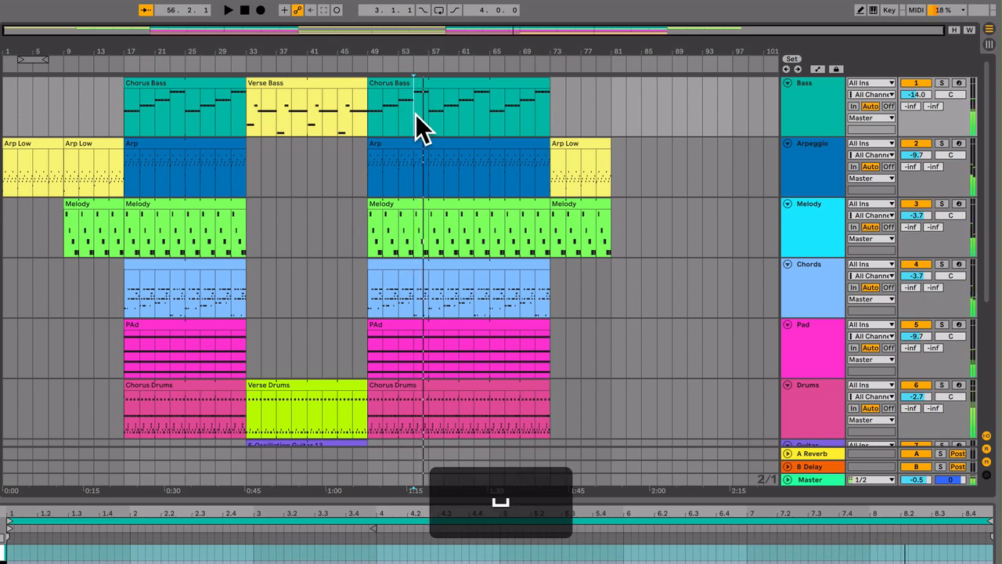